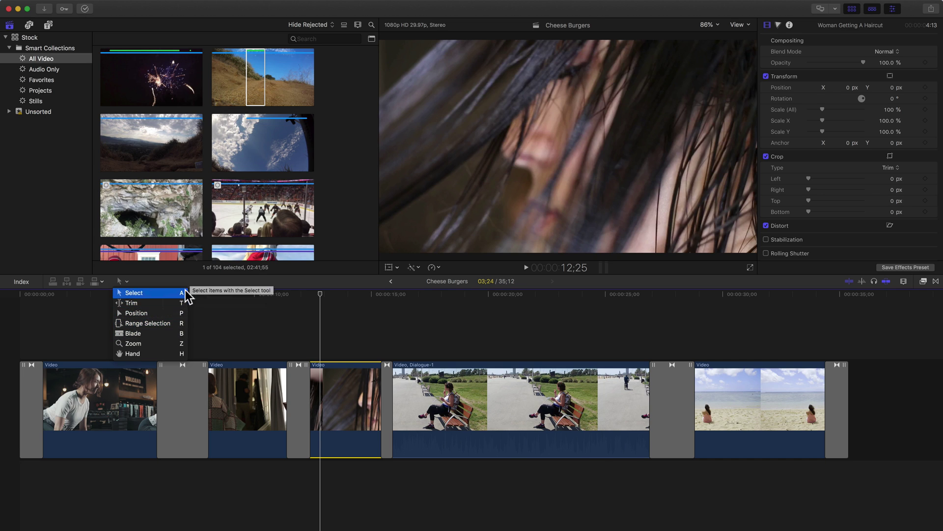
# - Choose the Range Selection tool and alternate it with the Select tool
pyautogui.click(182, 324)
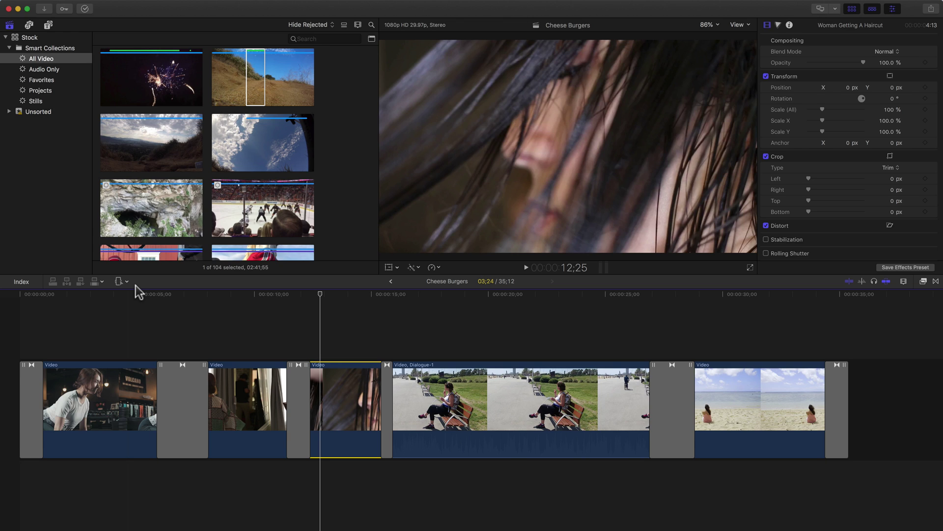
pyautogui.press('a')
pyautogui.press('r')
pyautogui.press('a')
pyautogui.press('r')
# - Mark a range within each of the GOPR2592, Backflip into water and Faceoff clips in the browser
pyautogui.click(234, 151)
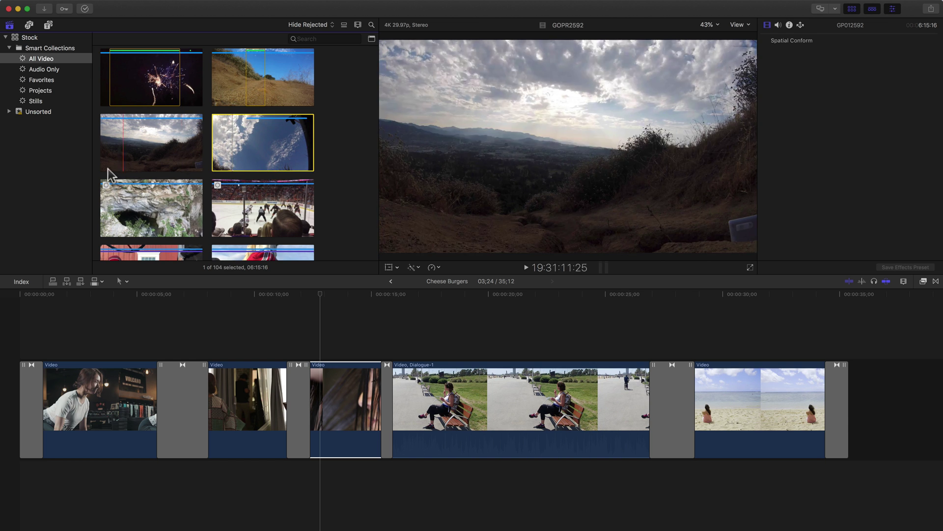
pyautogui.moveTo(129, 161); pyautogui.dragTo(182, 162)
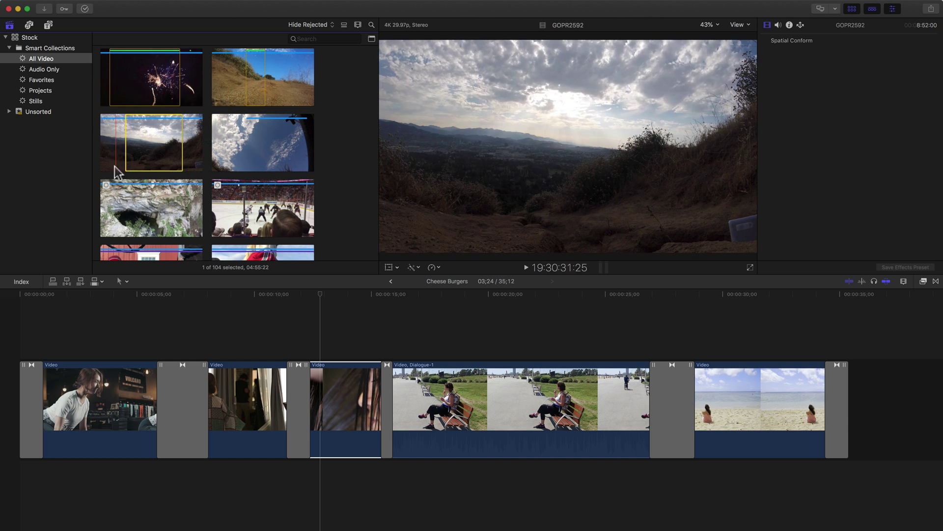
pyautogui.moveTo(131, 204); pyautogui.dragTo(168, 205)
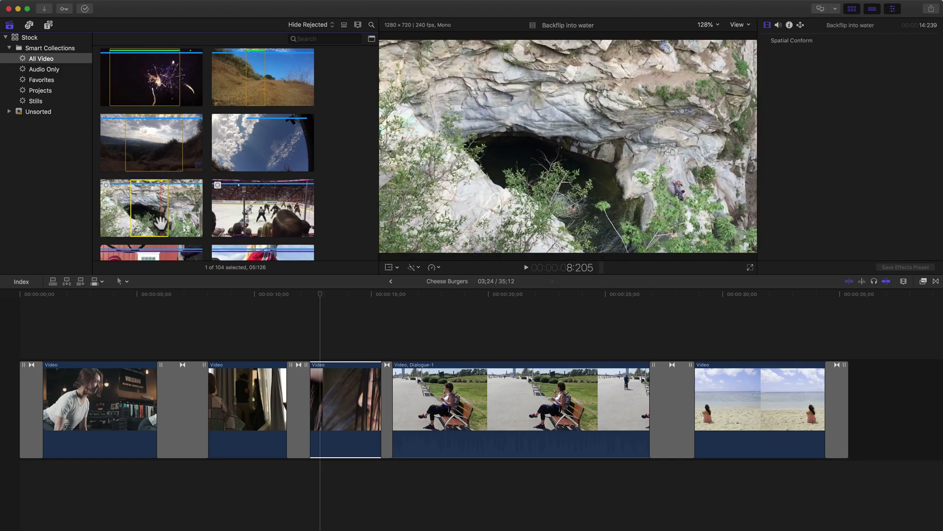
pyautogui.moveTo(252, 231); pyautogui.dragTo(303, 230)
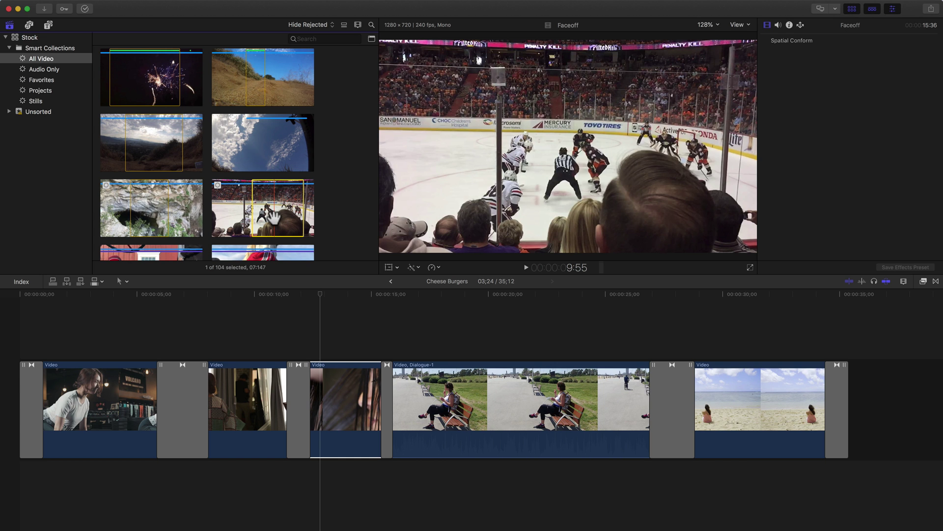
# - Use the Range Selection tool to select a range of about 8;15 in the middle of the park bench clip
pyautogui.click(324, 374)
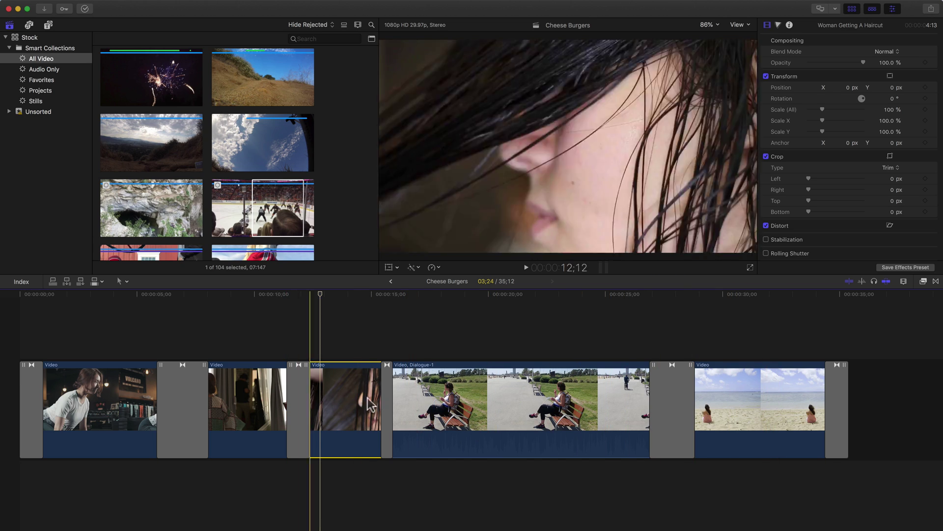
pyautogui.moveTo(442, 398); pyautogui.dragTo(479, 405)
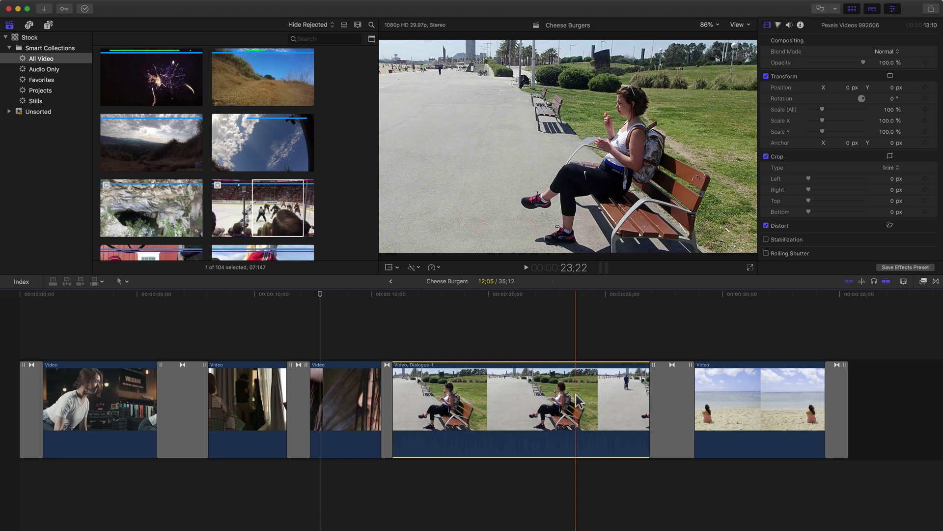
pyautogui.press('r')
pyautogui.moveTo(419, 408); pyautogui.dragTo(617, 408)
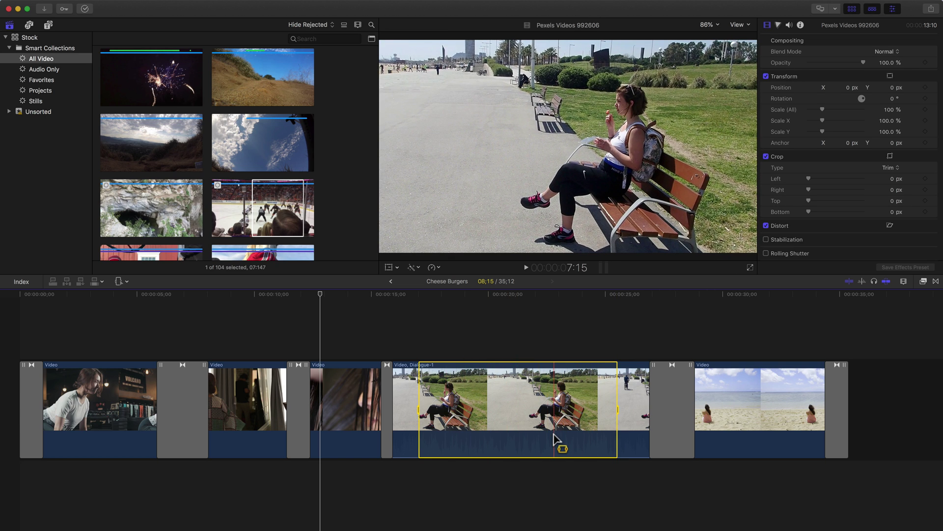
# - Try deleting the selected range of the park bench clip and undo the deletion
pyautogui.press('BackSpace')
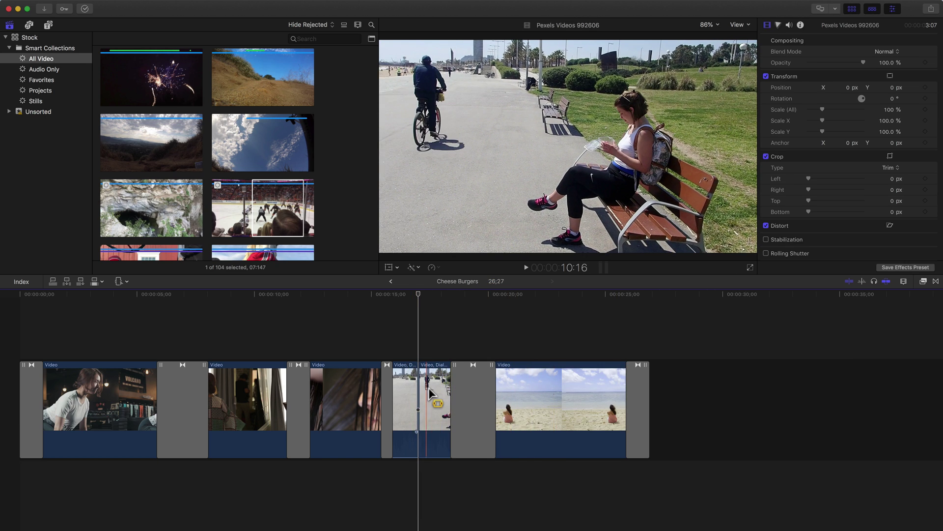
pyautogui.press('super+z')
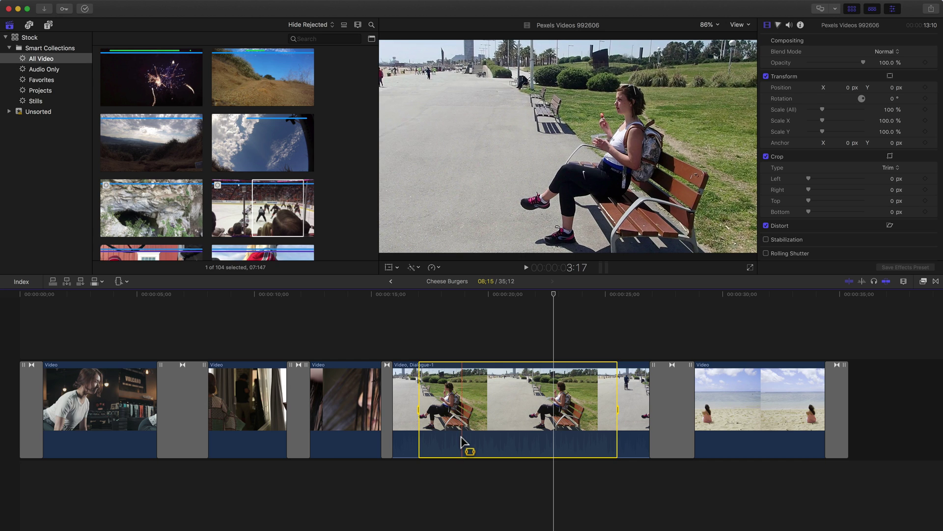
# - Raise the audio level of only the selected range in the park bench clip with the Select tool, and deselect the range
pyautogui.press('a')
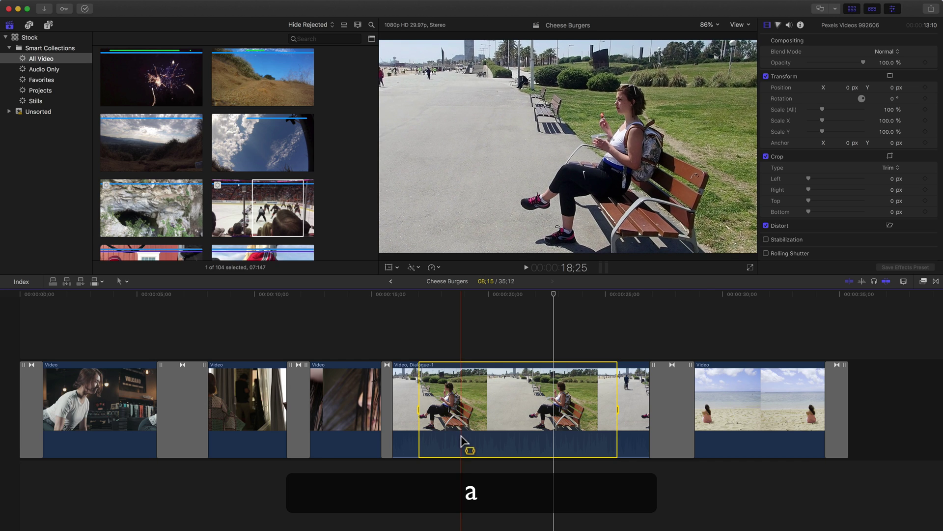
pyautogui.moveTo(466, 455); pyautogui.dragTo(469, 437)
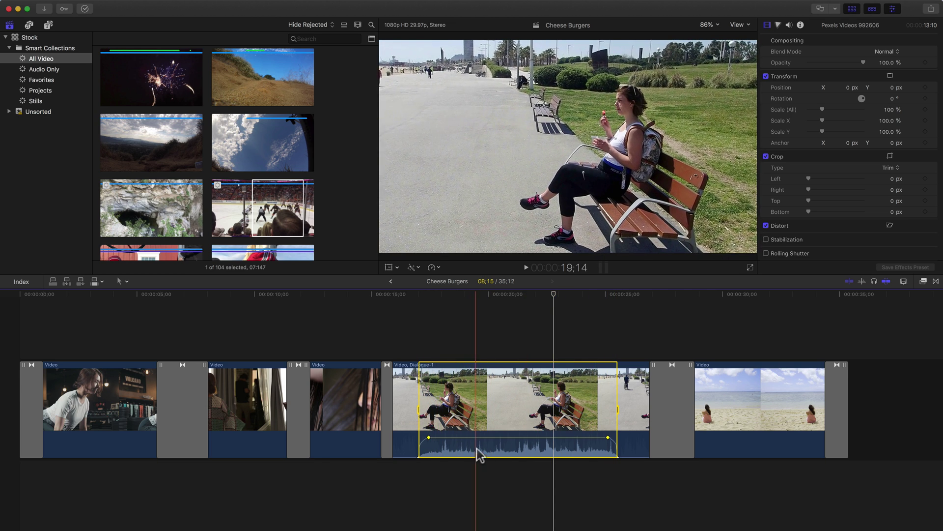
pyautogui.click(464, 364)
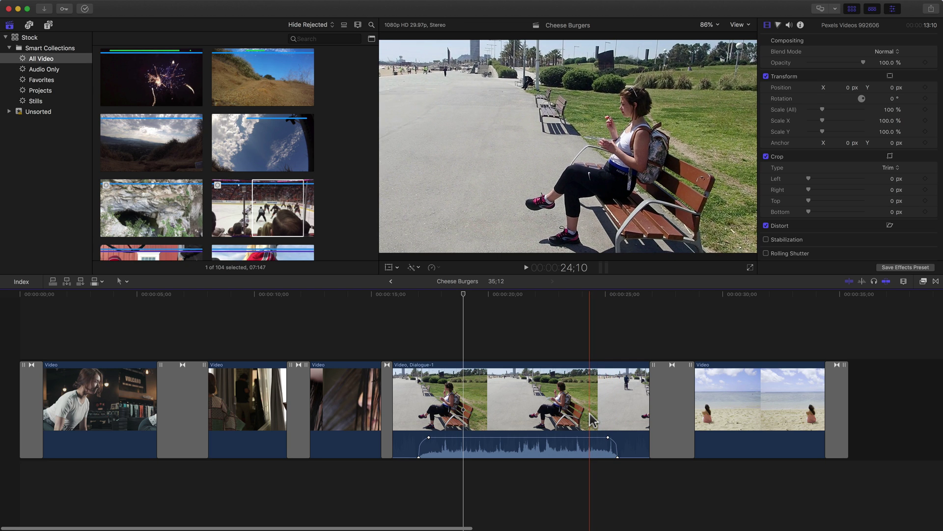
# - Show the Audio Only smart collection in the browser
pyautogui.hscroll(1, 592, 398)
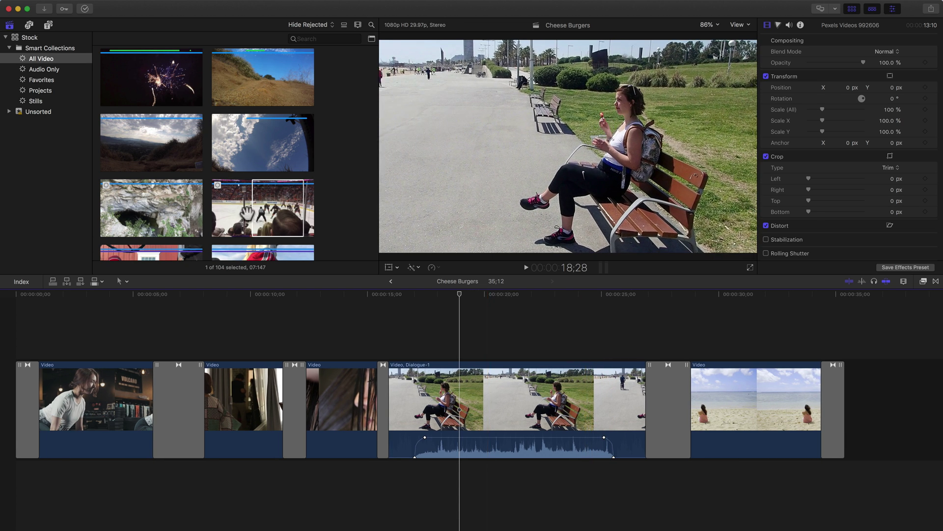
pyautogui.click(44, 69)
pyautogui.click(148, 99)
pyautogui.moveTo(148, 98); pyautogui.dragTo(3, 484)
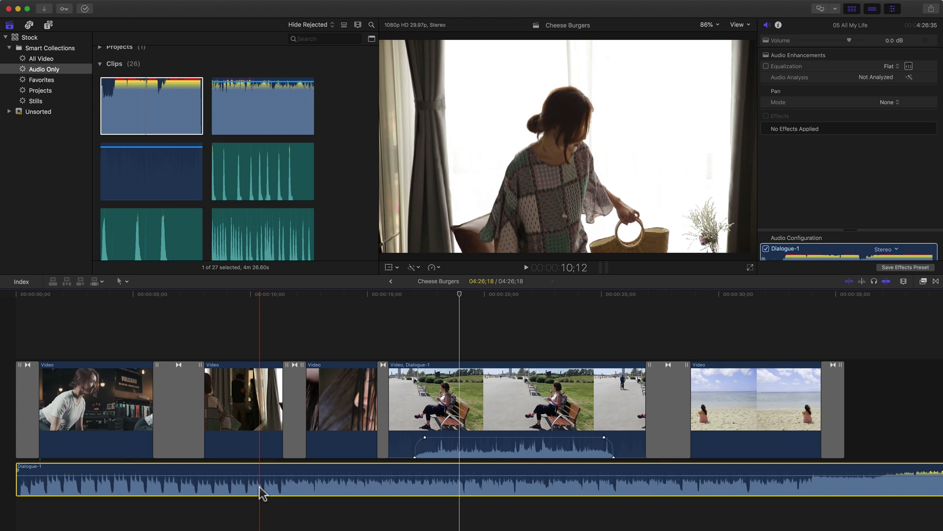
pyautogui.press('BackSpace')
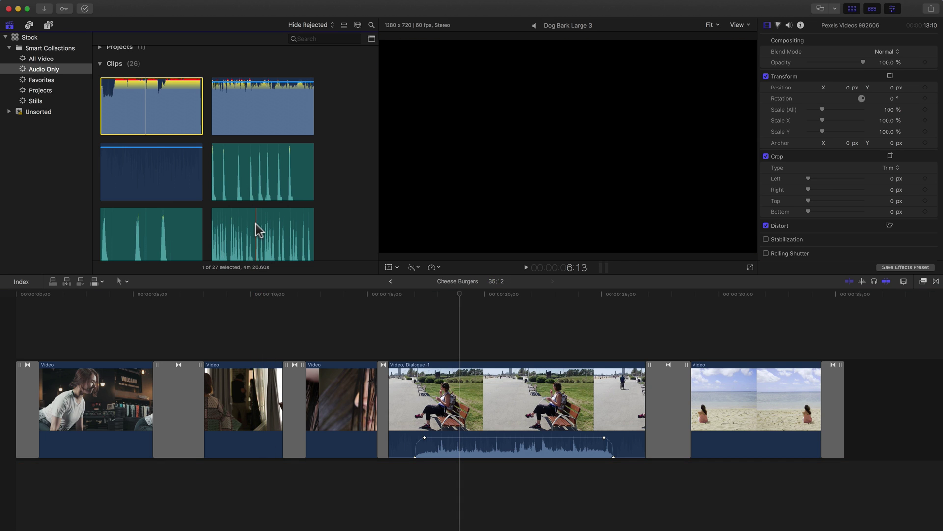
# - Add the green Music clip from the browser beneath the storyline, aligned with the start of the project
pyautogui.scroll(-10, 200, 190)
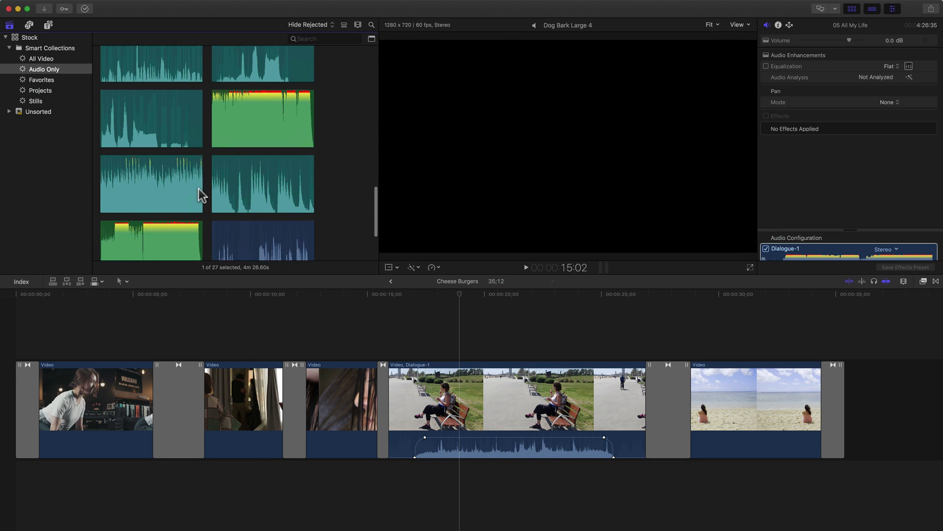
pyautogui.moveTo(151, 234); pyautogui.dragTo(167, 356)
pyautogui.moveTo(69, 464); pyautogui.dragTo(9, 496)
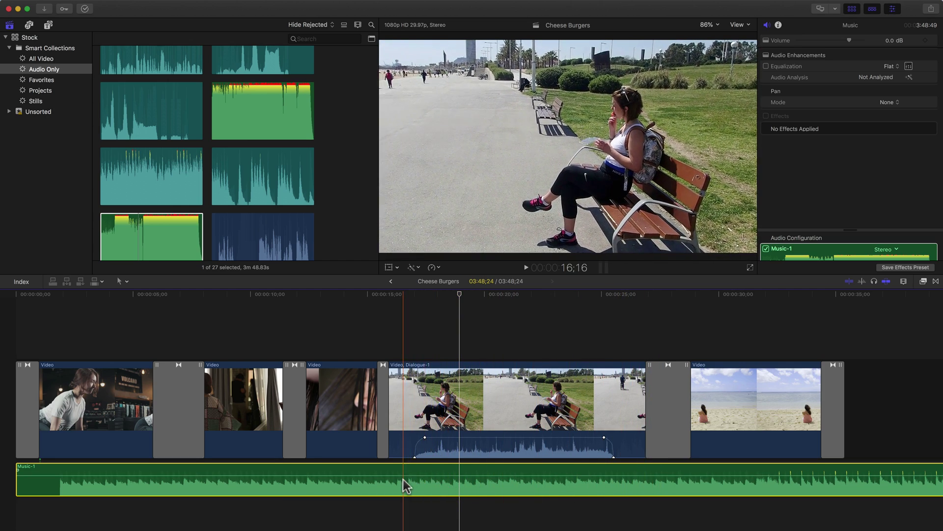
# - Select a range of about 10;05 in the music clip beneath the park bench clip and lower its volume
pyautogui.press('r')
pyautogui.moveTo(397, 484); pyautogui.dragTo(635, 486)
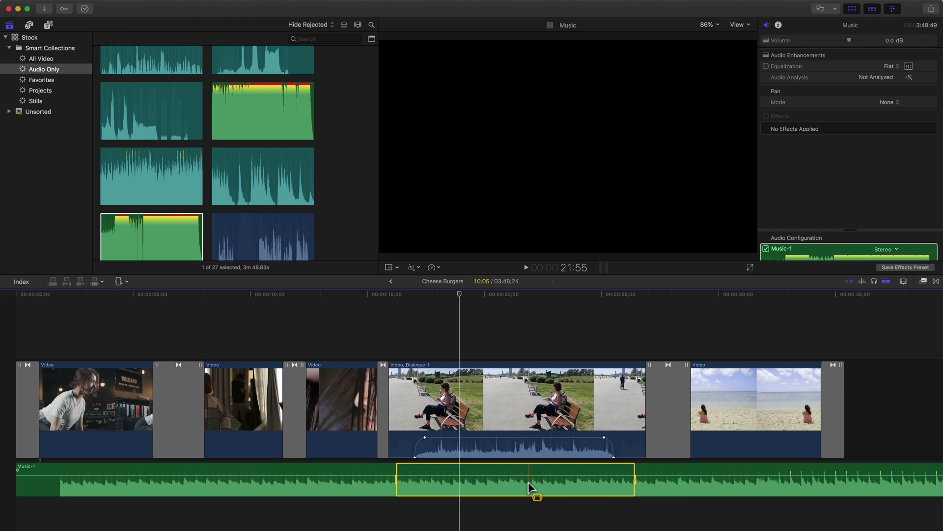
pyautogui.press('a')
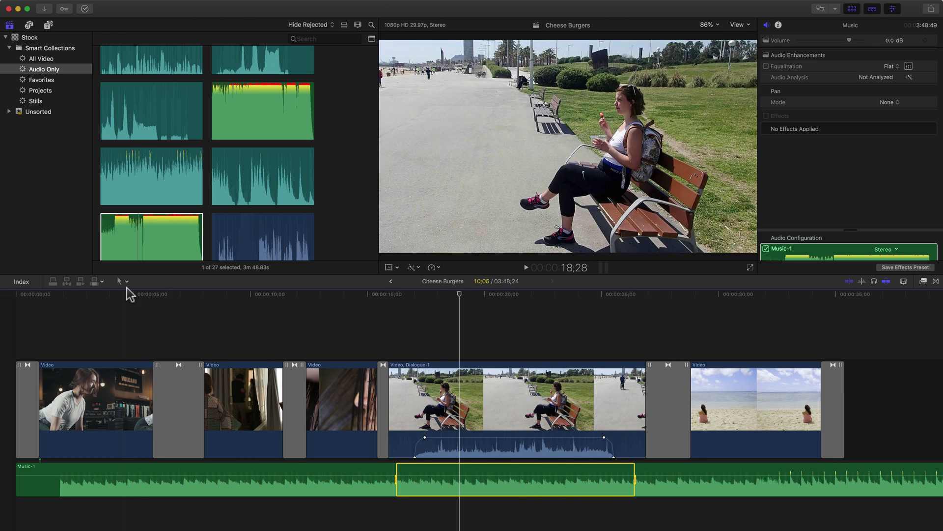
pyautogui.moveTo(508, 463); pyautogui.dragTo(509, 471)
pyautogui.click(408, 524)
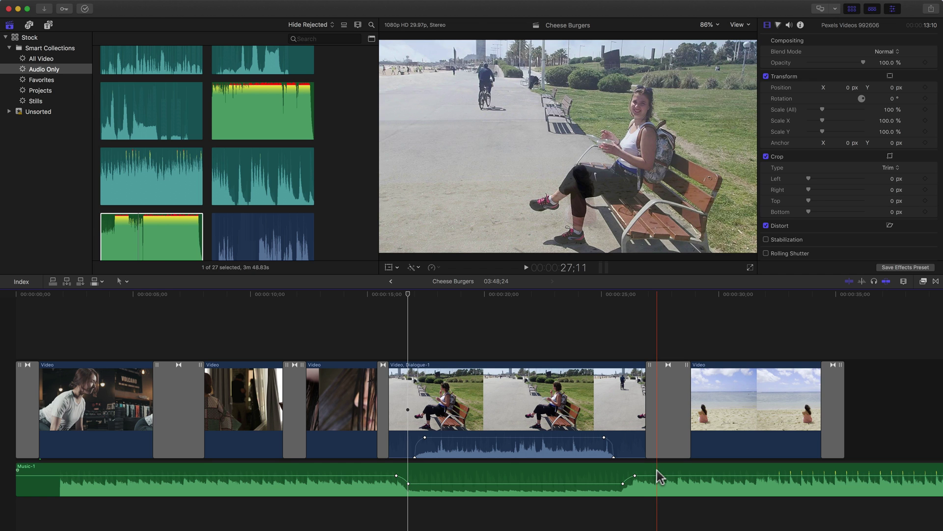
# - Show the video animation of the park bench clip and expand its Compositing: Opacity graph
pyautogui.click(520, 404)
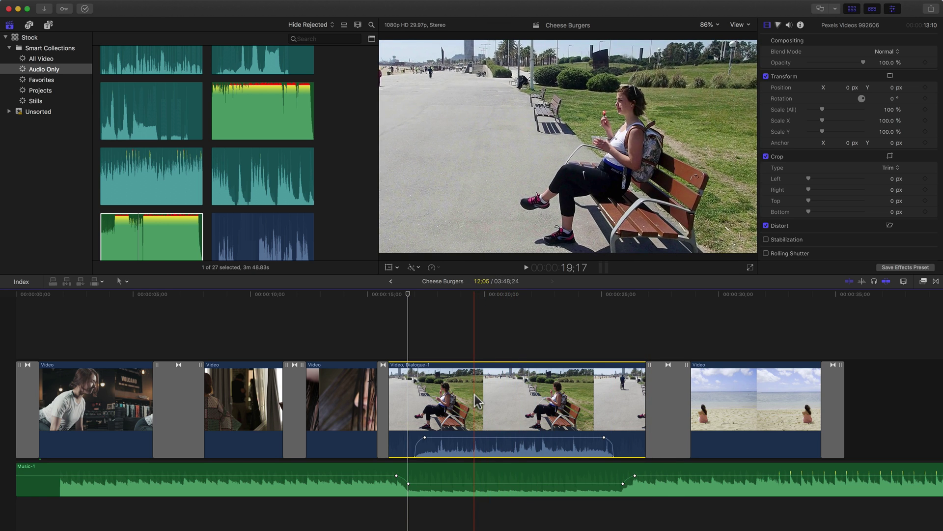
pyautogui.hotkey('ctrl', 'v')
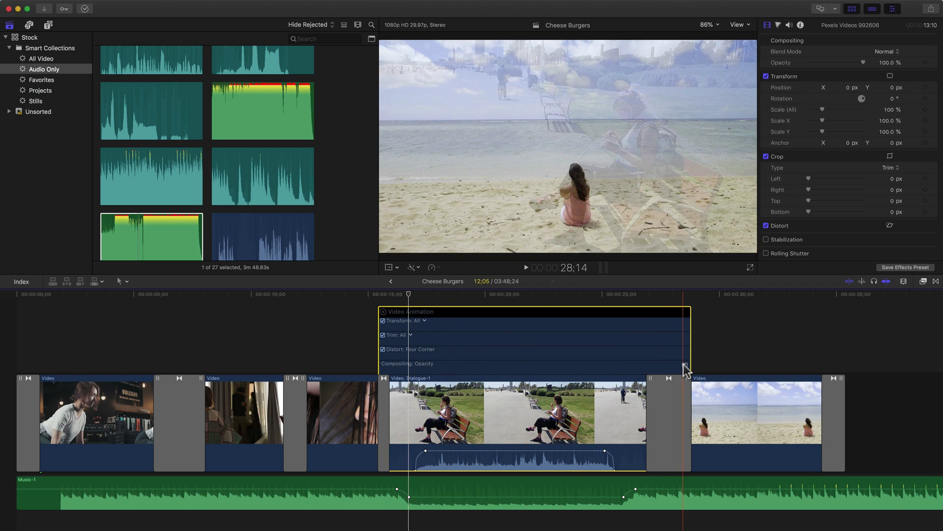
pyautogui.click(684, 365)
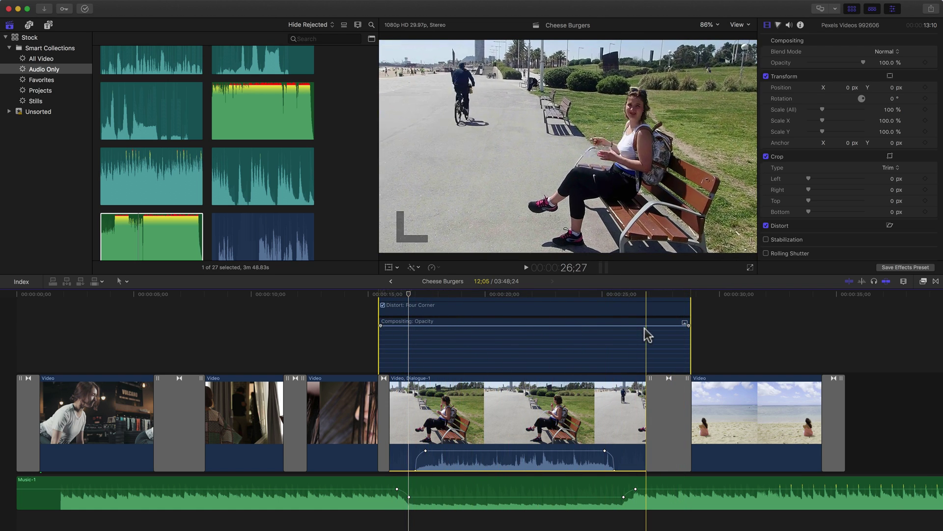
# - Select a range across the middle of the park bench clip's opacity graph and lower its opacity to about 43.8%
pyautogui.press('r')
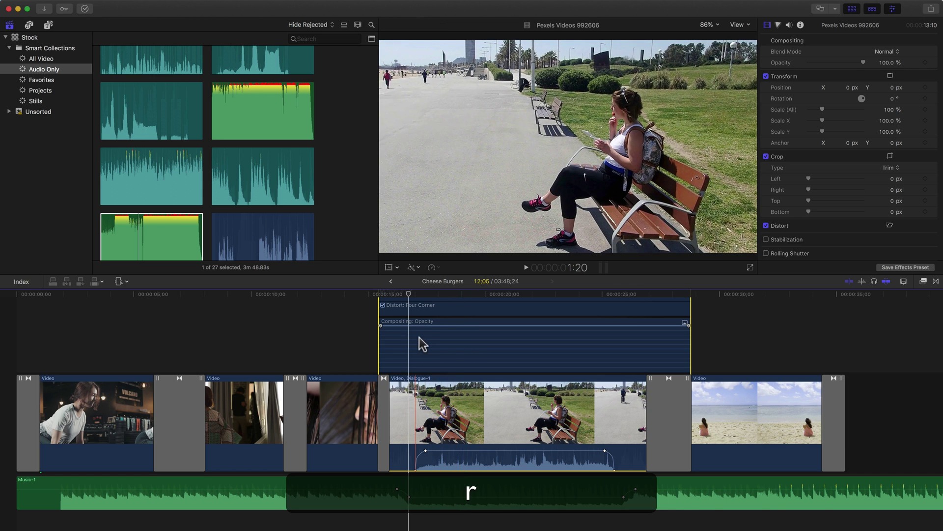
pyautogui.moveTo(423, 339); pyautogui.dragTo(649, 350)
pyautogui.moveTo(511, 325); pyautogui.dragTo(512, 348)
pyautogui.moveTo(513, 350); pyautogui.dragTo(513, 342)
pyautogui.moveTo(426, 333)
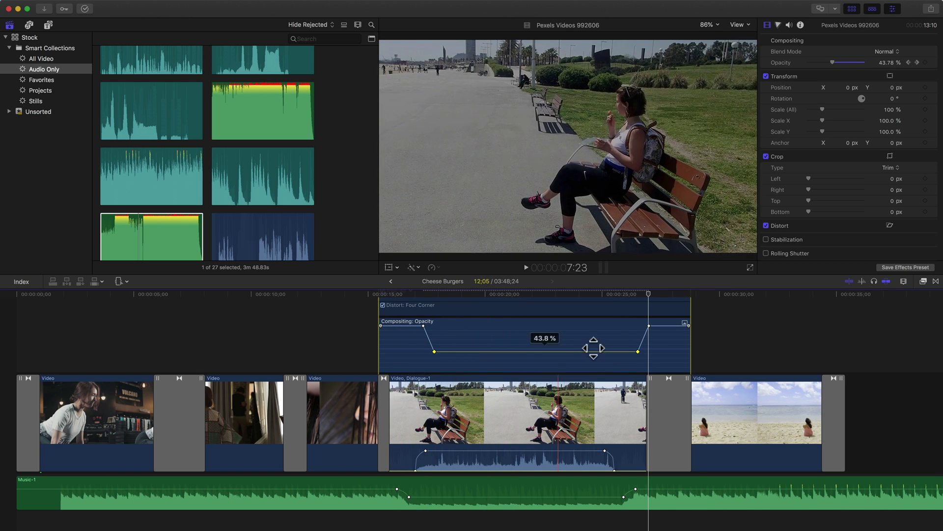
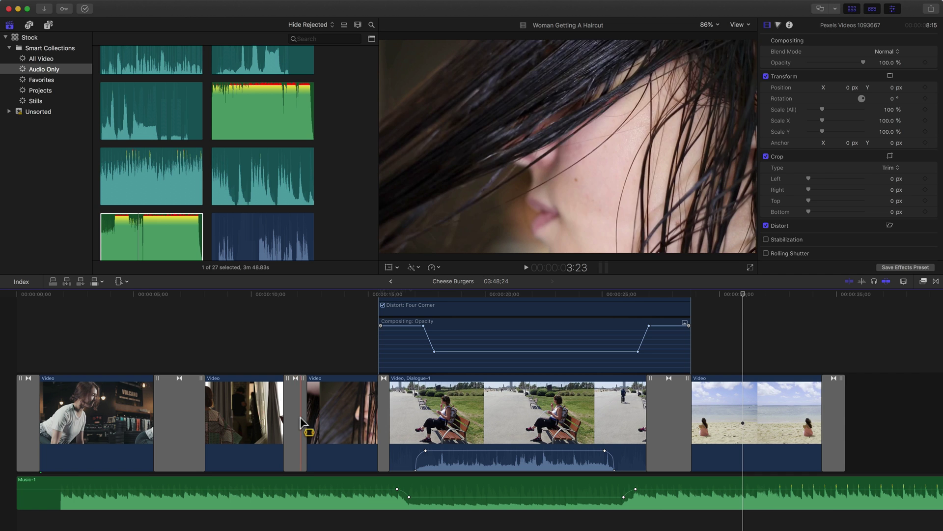
# - Select a range of about 23;15 from the start of the haircut clip to the storyline's end and open its Apple Devices 1080p export
pyautogui.moveTo(300, 424); pyautogui.dragTo(843, 462)
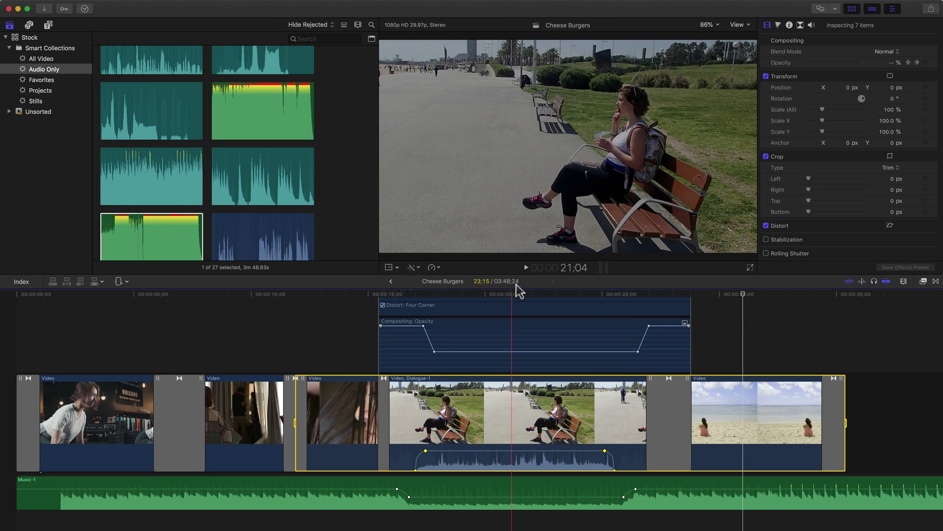
pyautogui.click(930, 9)
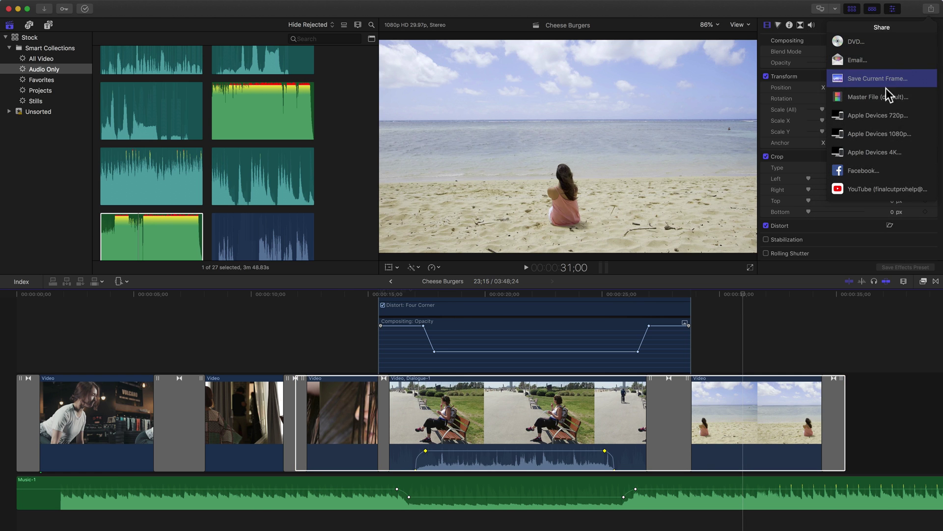
pyautogui.click(884, 134)
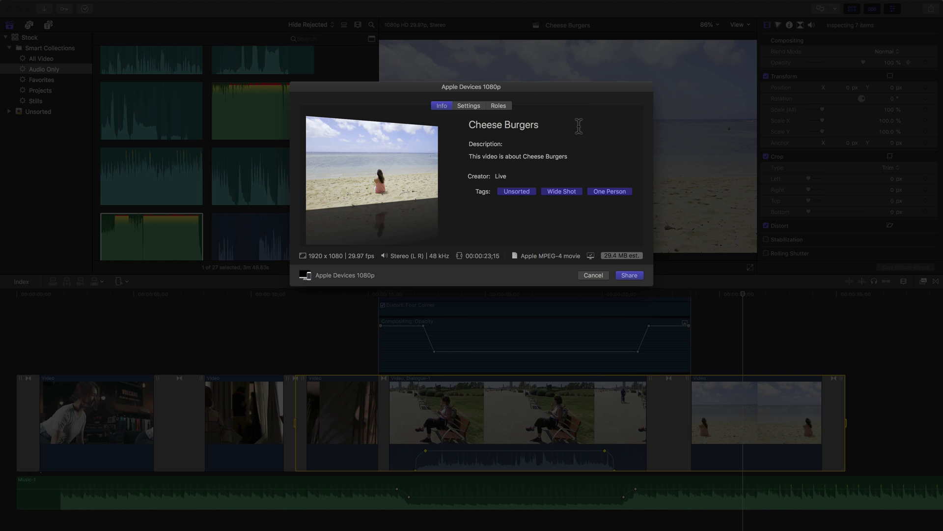
# - Title the export "Test Project" with the description "This video is about Range Selection Tool", and cancel the export
pyautogui.click(524, 122)
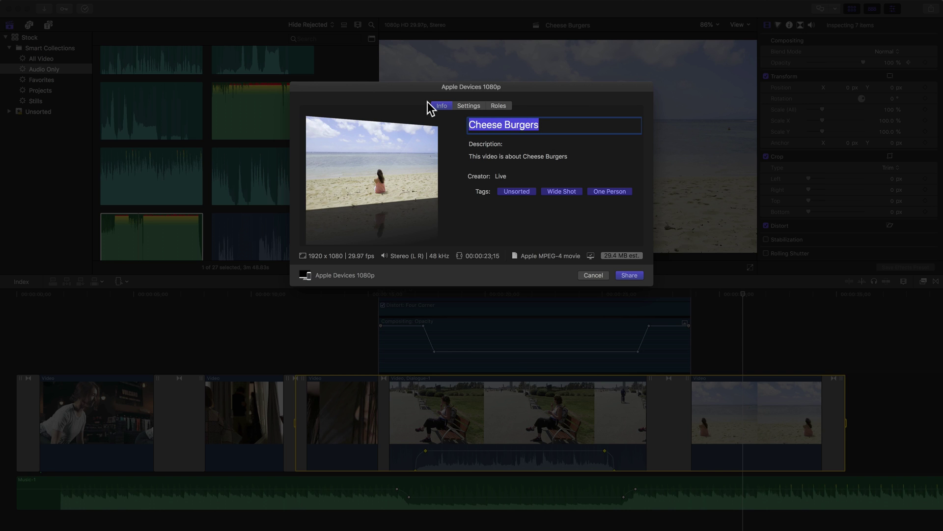
pyautogui.write('Test')
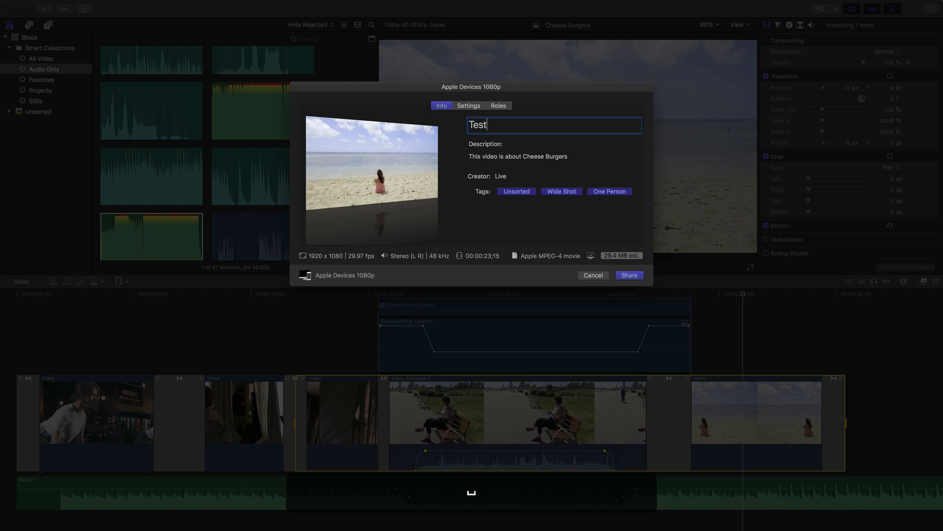
pyautogui.write(' Project')
pyautogui.doubleClick(525, 157)
pyautogui.moveTo(526, 157); pyautogui.dragTo(618, 157)
pyautogui.write('Rane')
pyautogui.press('BackSpace')
pyautogui.write('ge Sel')
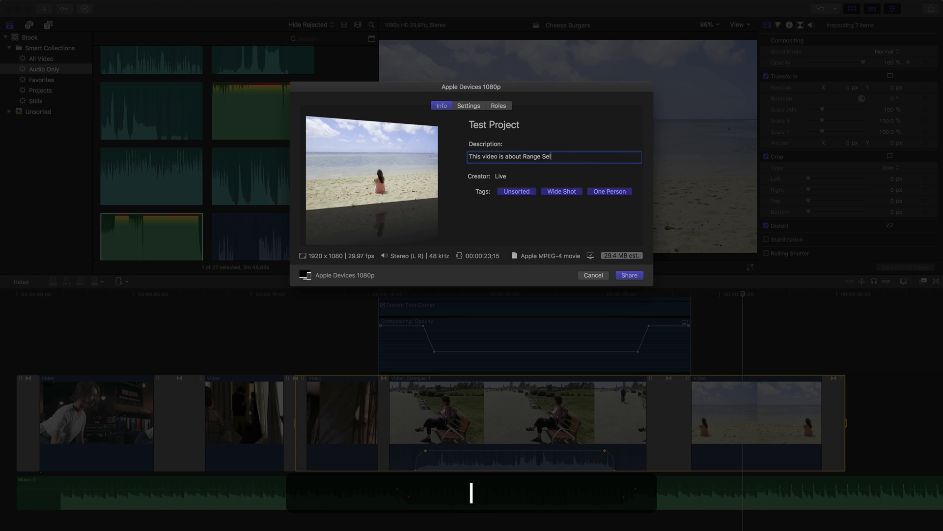
pyautogui.write('ection Tool')
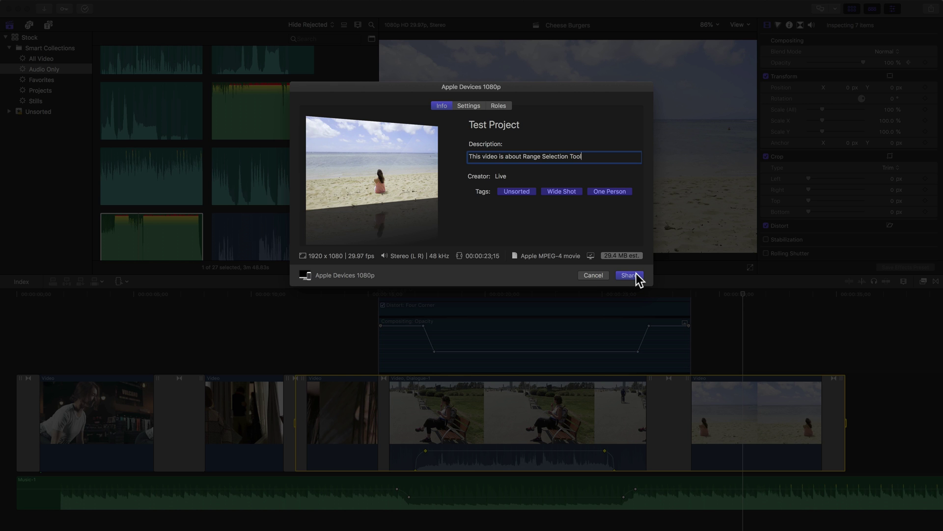
pyautogui.click(589, 276)
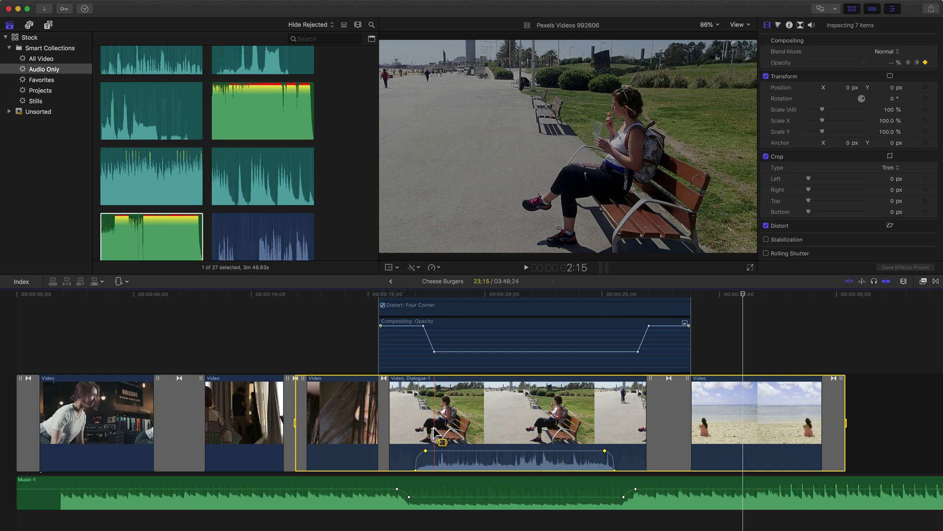
# - Switch back to the Select tool and clear the range selection in the timeline
pyautogui.click(122, 283)
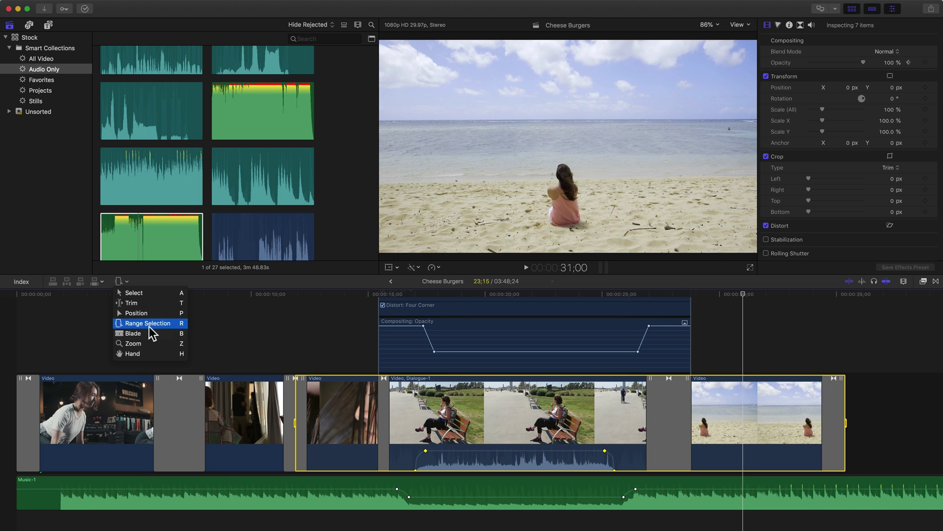
pyautogui.click(116, 283)
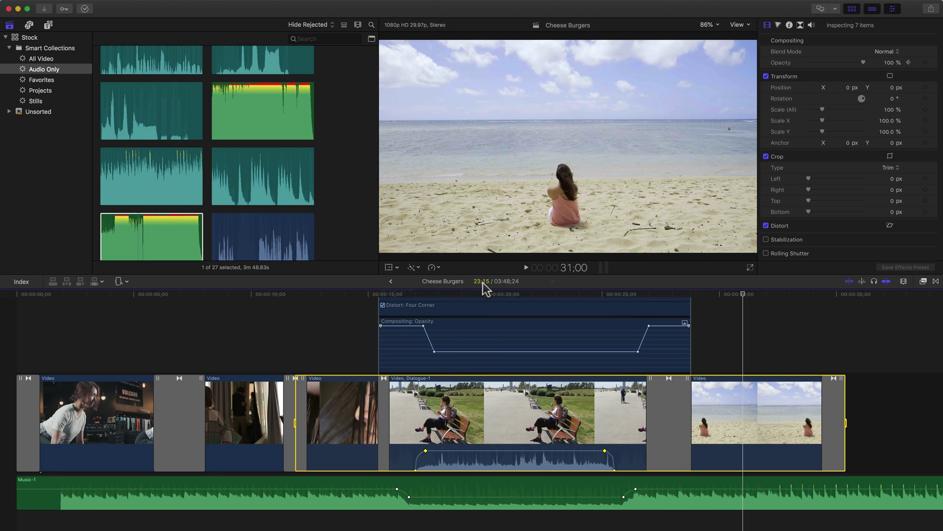
pyautogui.press('a')
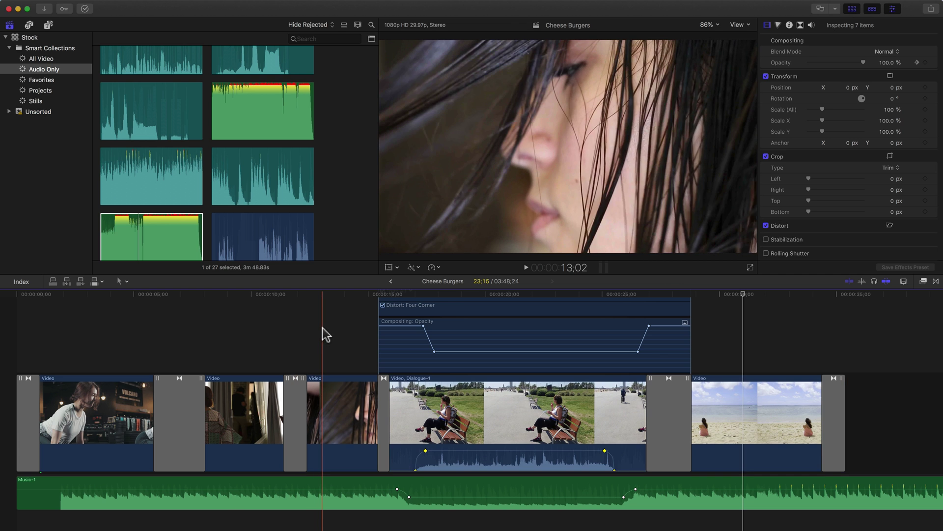
pyautogui.click(322, 328)
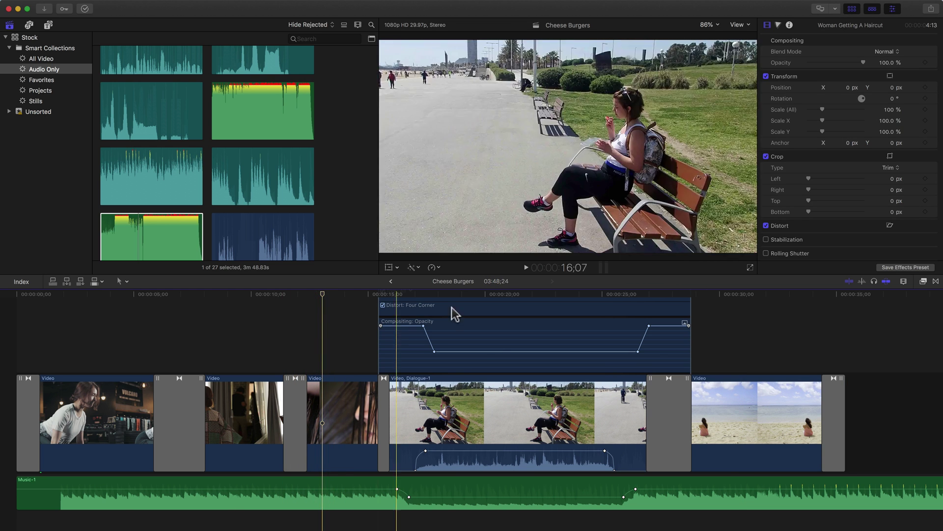